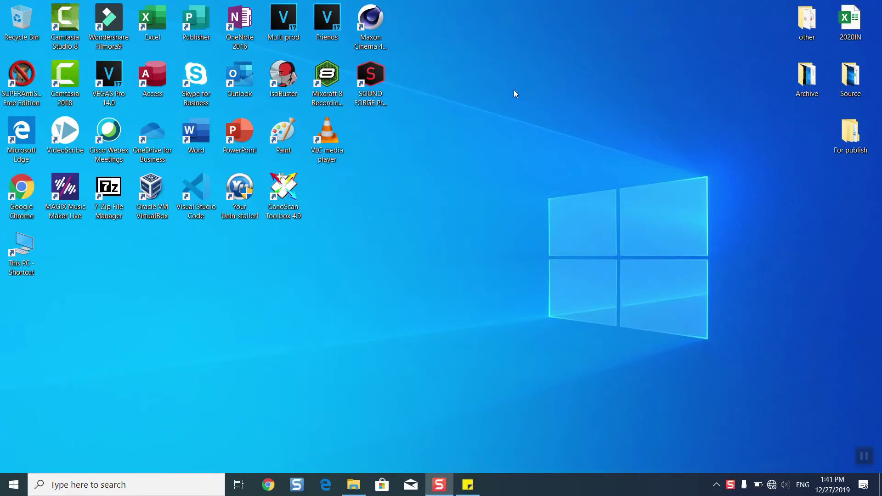
Move the This PC shortcut to the top row of desktop icons, and try to open the USB (E:) drive
left_click_drag(22, 245, 414, 19)
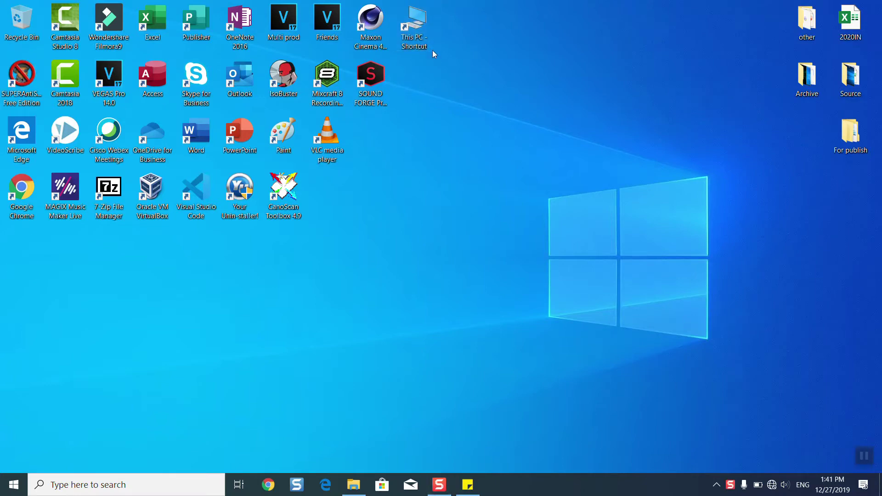
double_click(415, 37)
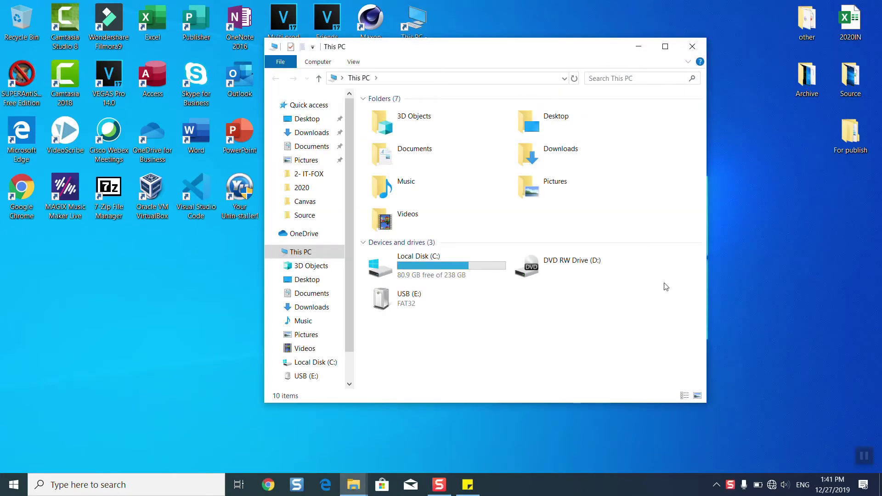
double_click(419, 304)
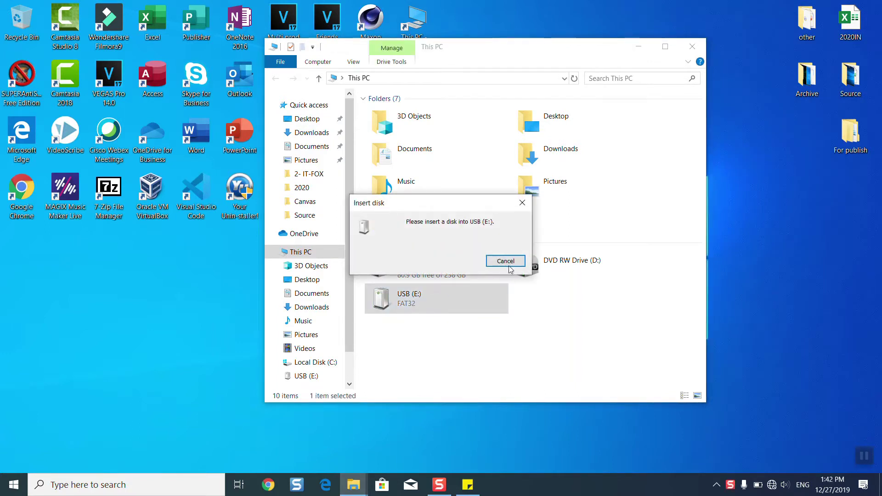
left_click(506, 261)
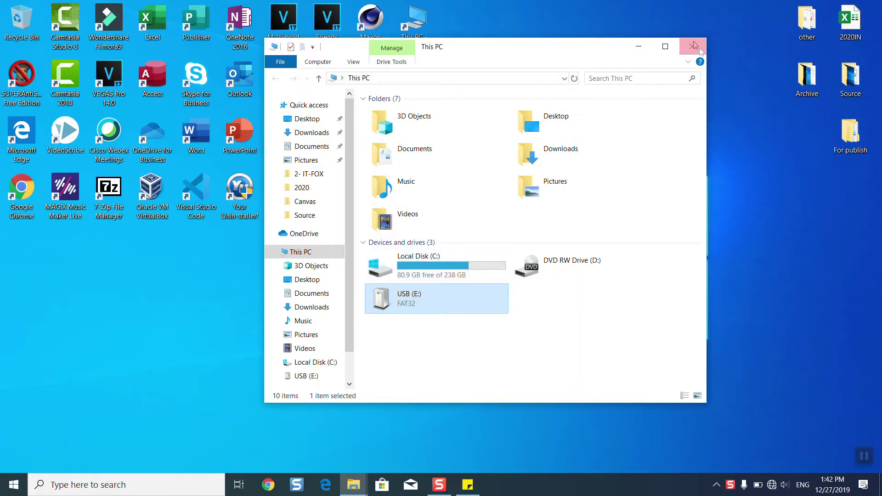
Move the This PC window to the upper-right corner and resize it so the USB (E:) drive stays in view
left_click_drag(599, 53, 769, 17)
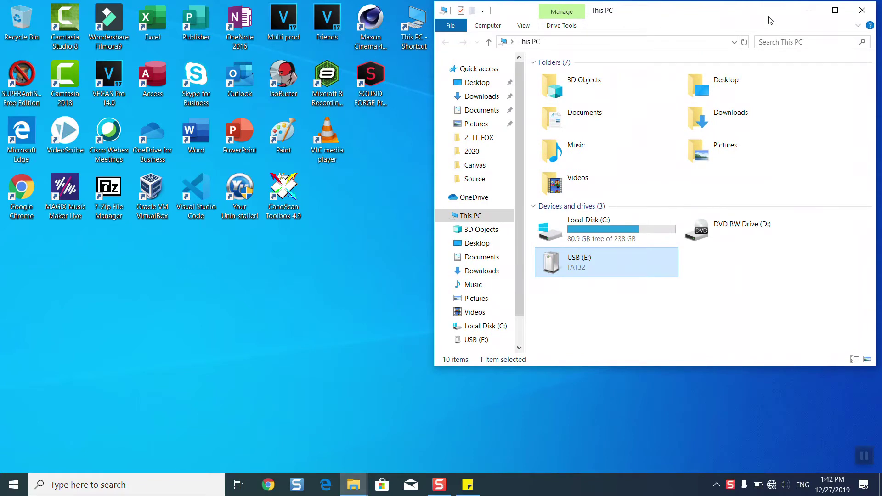
left_click_drag(438, 369, 527, 316)
left_click_drag(871, 78, 870, 200)
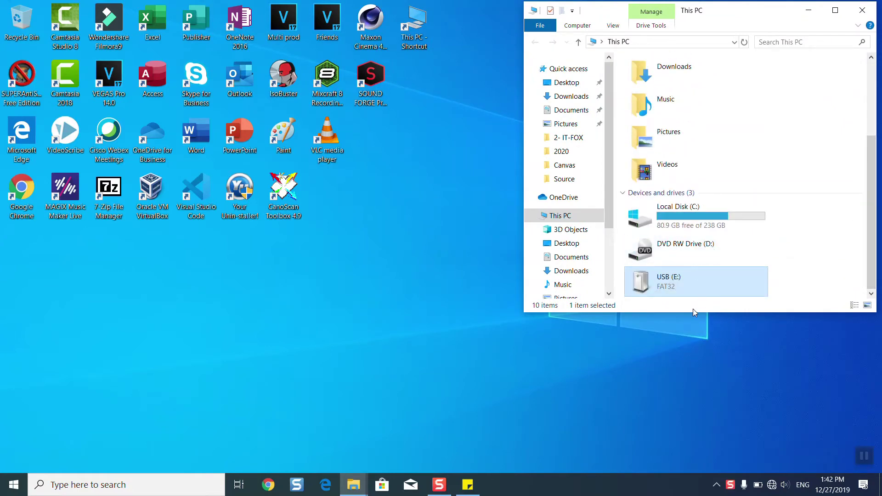
left_click_drag(693, 312, 694, 336)
Search Windows for "disk manag", open Disk Management, and place its window beside the This PC window
left_click(149, 491)
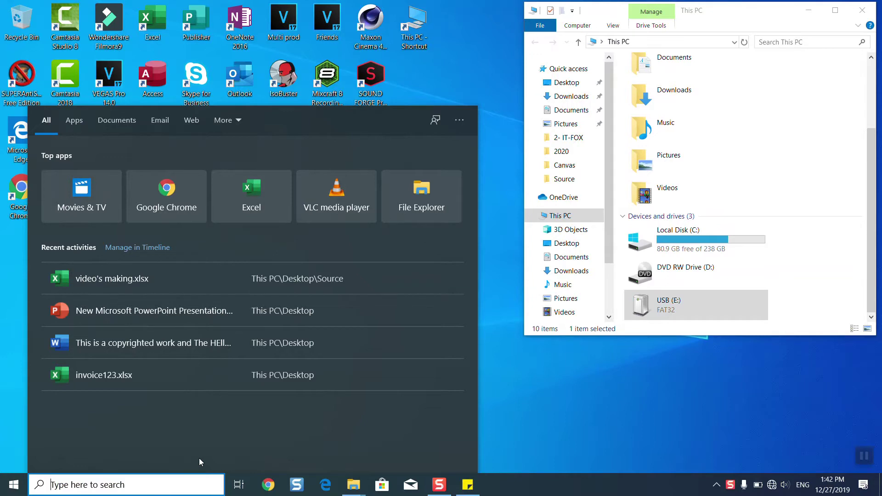
type("i")
key("BackSpace")
type("disk ma")
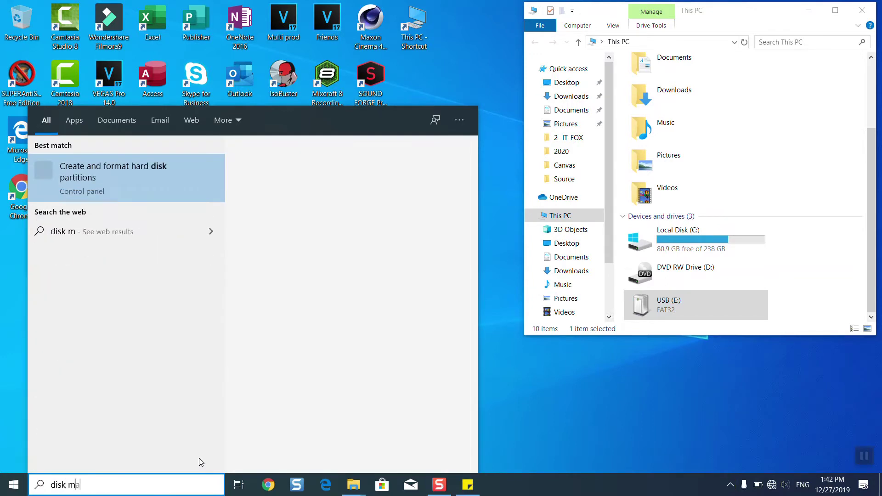
type("nag")
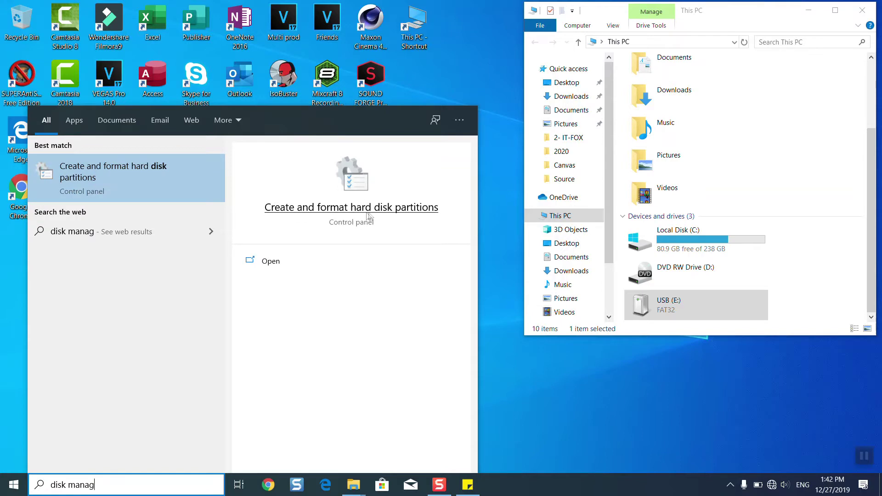
left_click(306, 210)
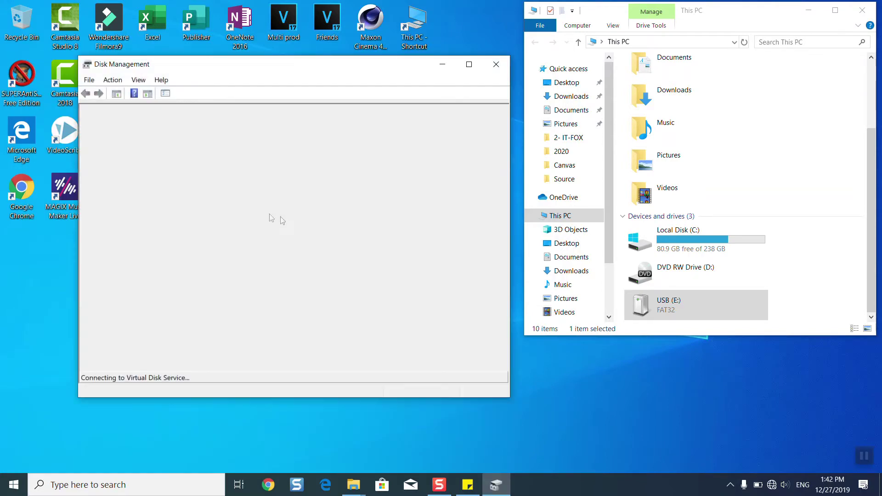
left_click_drag(208, 71, 142, 23)
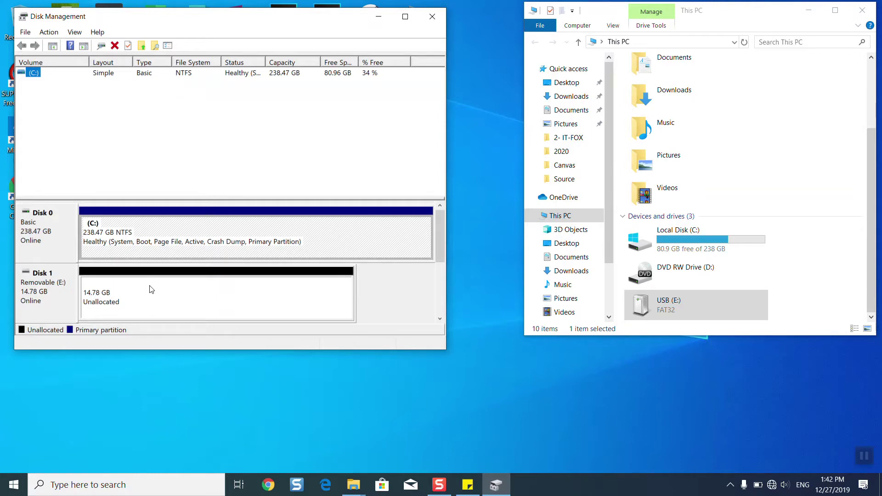
Start a new simple volume on the unallocated space of removable Disk 1, using the full 15134 MB
left_click(66, 296)
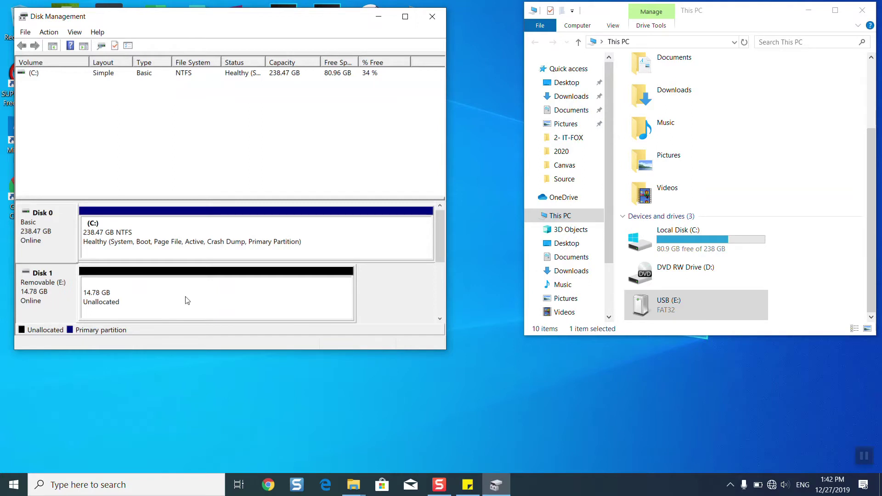
left_click(115, 303)
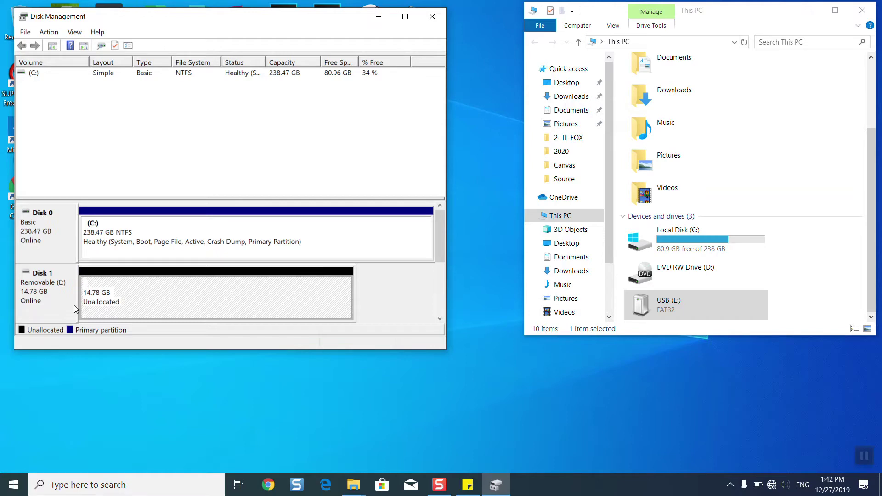
right_click(127, 302)
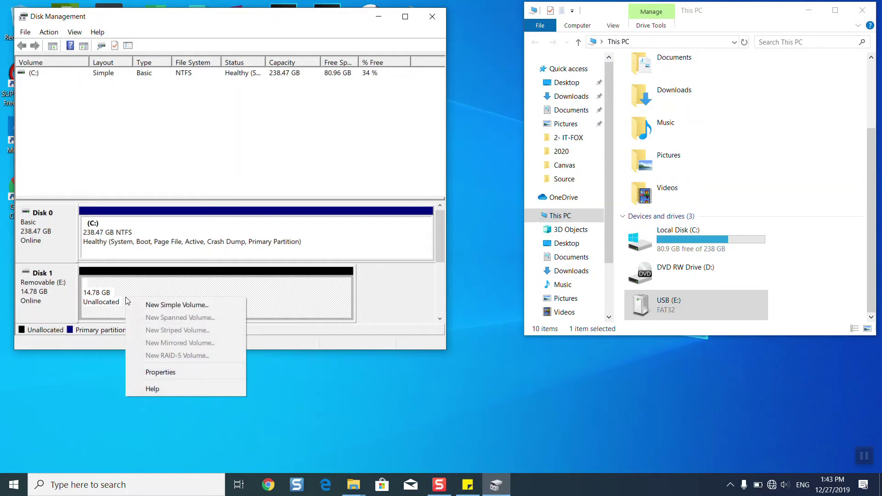
left_click(157, 307)
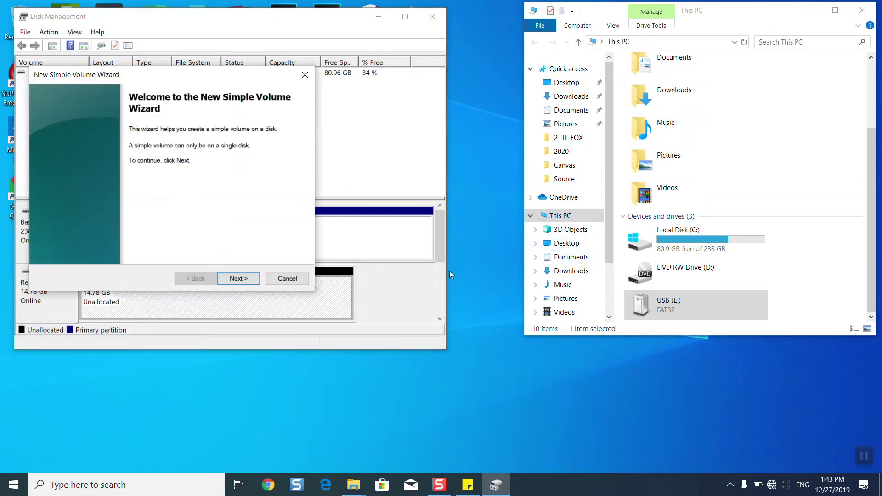
left_click(238, 278)
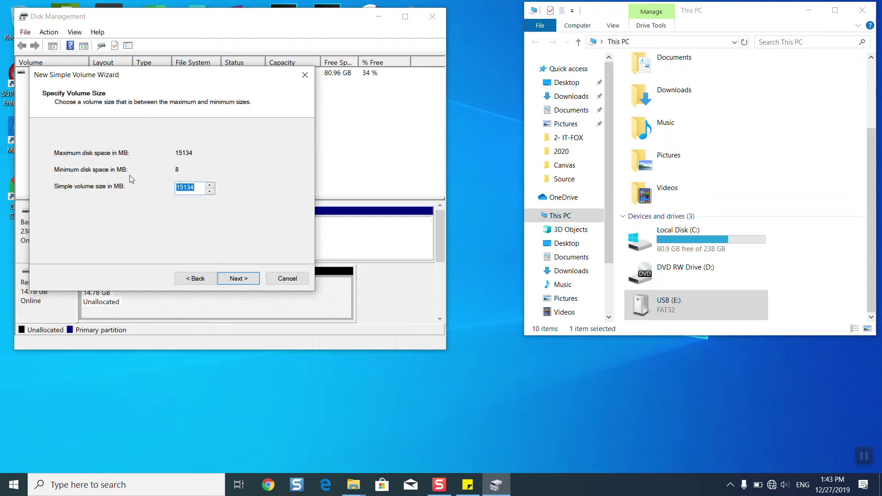
left_click(248, 278)
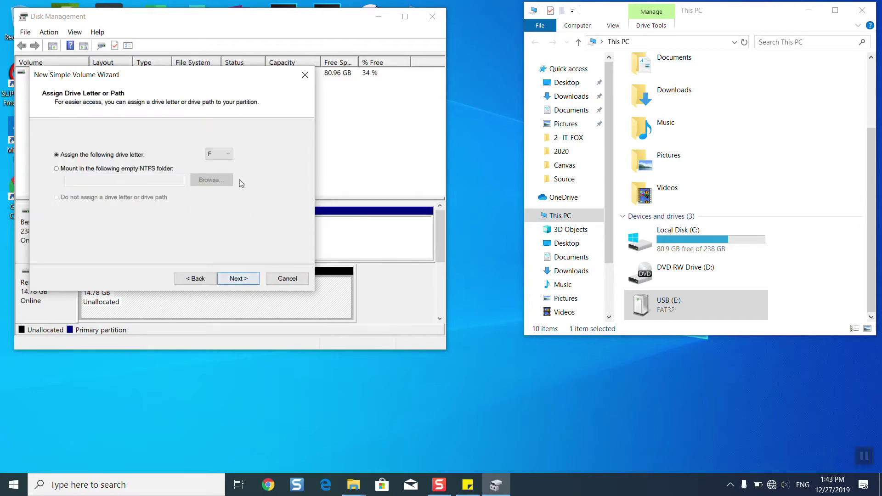
Assign drive letter A to the new volume
left_click(221, 158)
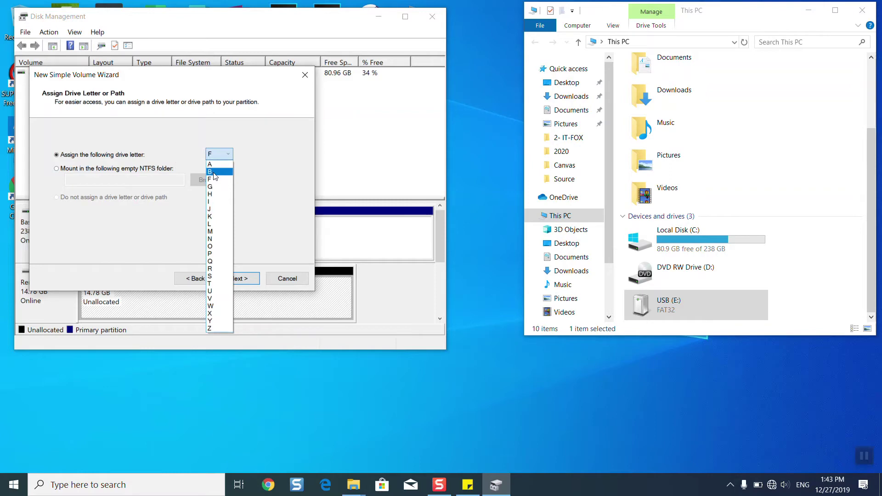
left_click(214, 165)
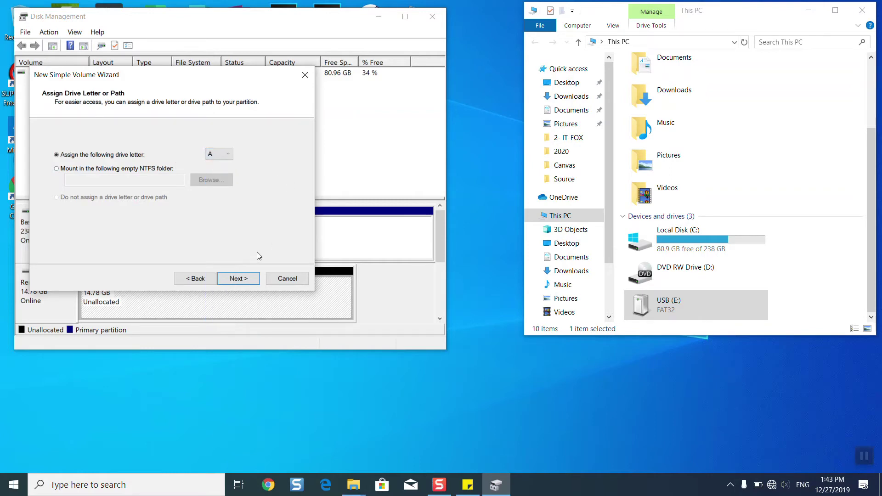
left_click(239, 279)
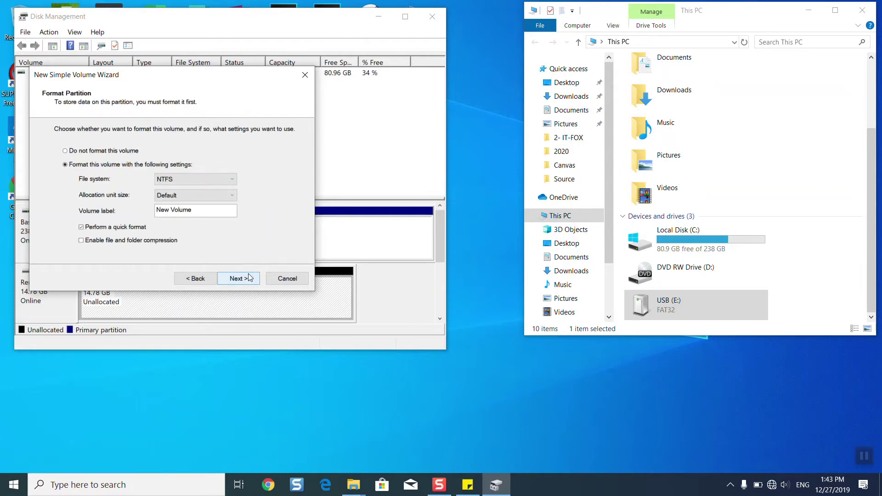
Label the volume Test, keep the NTFS quick format settings, review the summary and create the volume
left_click(207, 210)
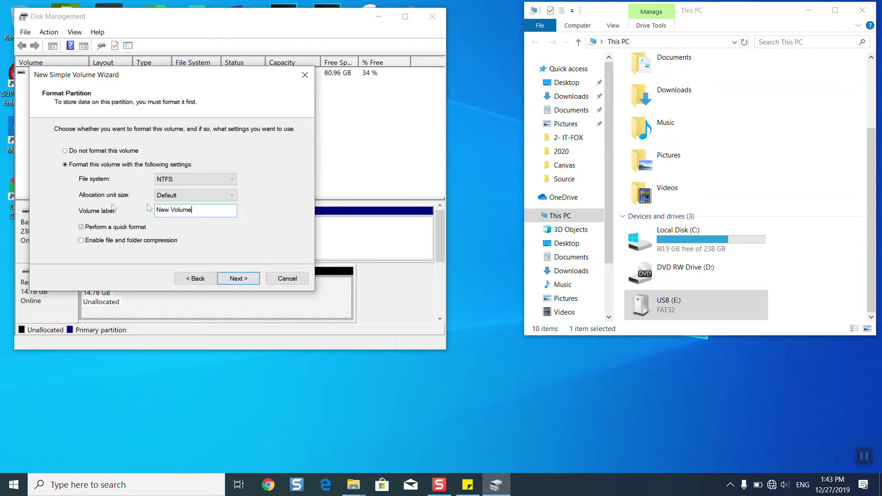
left_click_drag(205, 210, 133, 199)
type("Test")
left_click(238, 282)
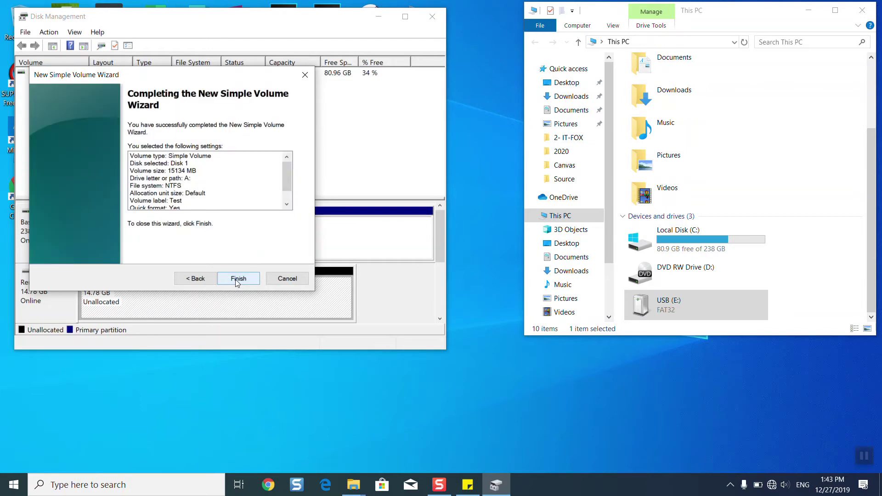
scroll(289, 181, "down", 1)
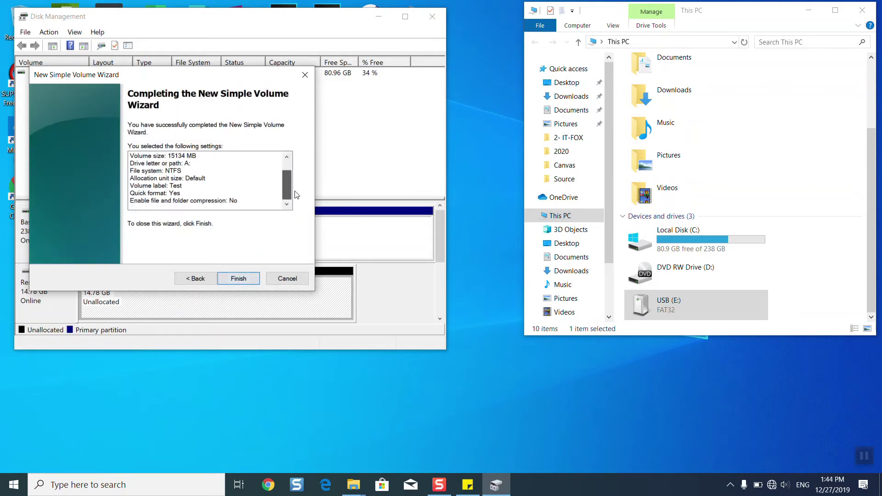
scroll(289, 180, "up", 1)
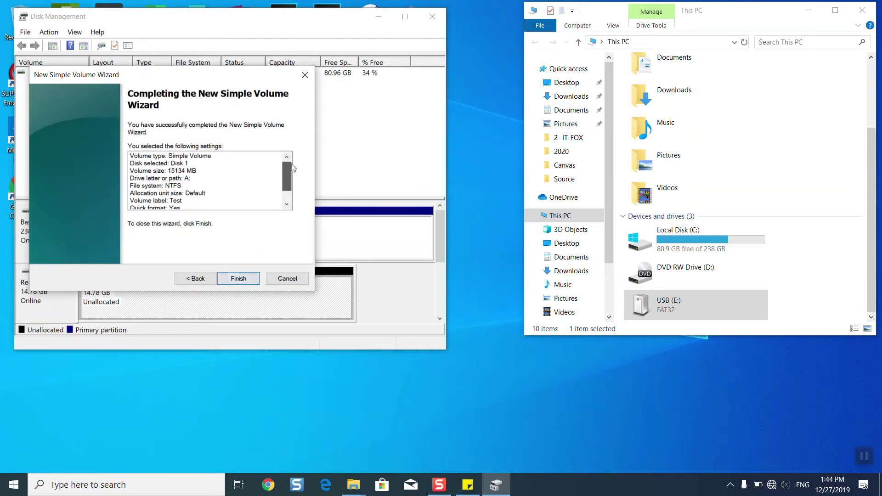
left_click(239, 279)
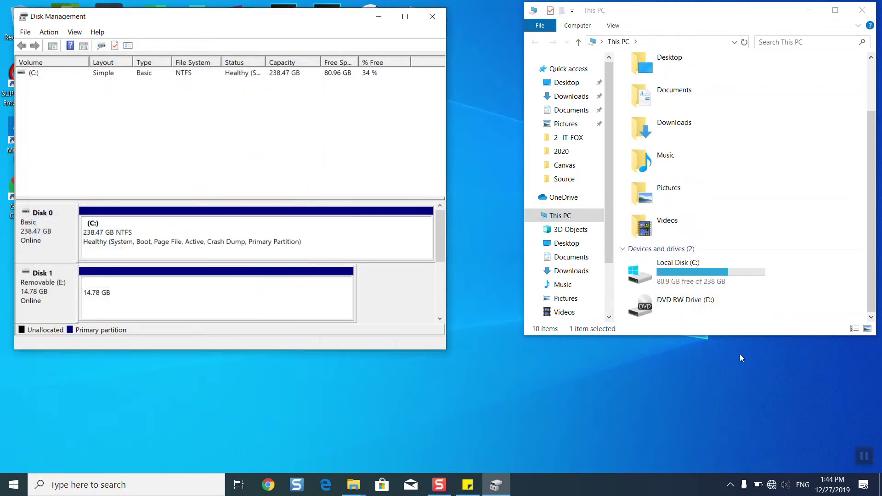
Enlarge the This PC window, collapse its Folders group, and open the Test (A:) drive to check its access
left_click_drag(736, 339, 748, 396)
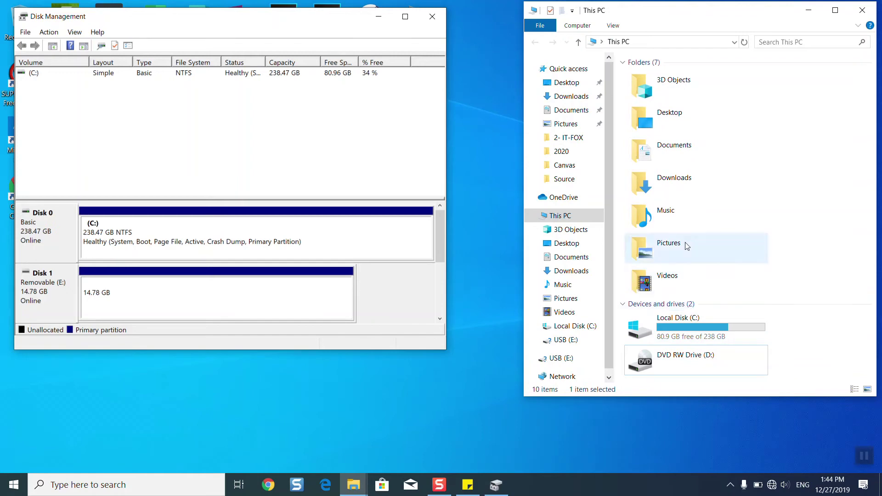
left_click(646, 62)
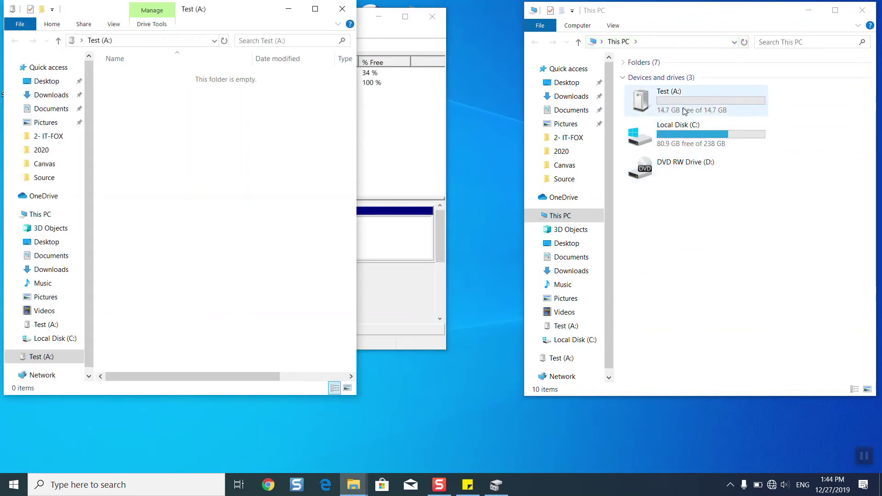
left_click(680, 101)
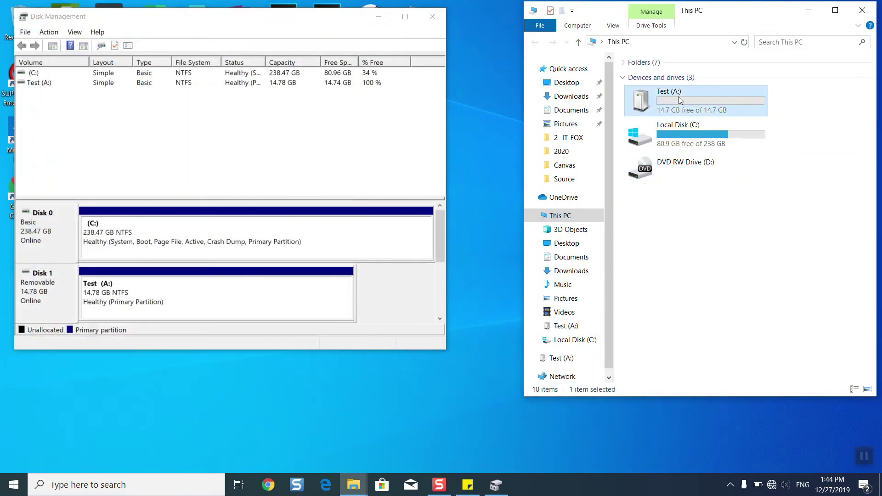
double_click(680, 101)
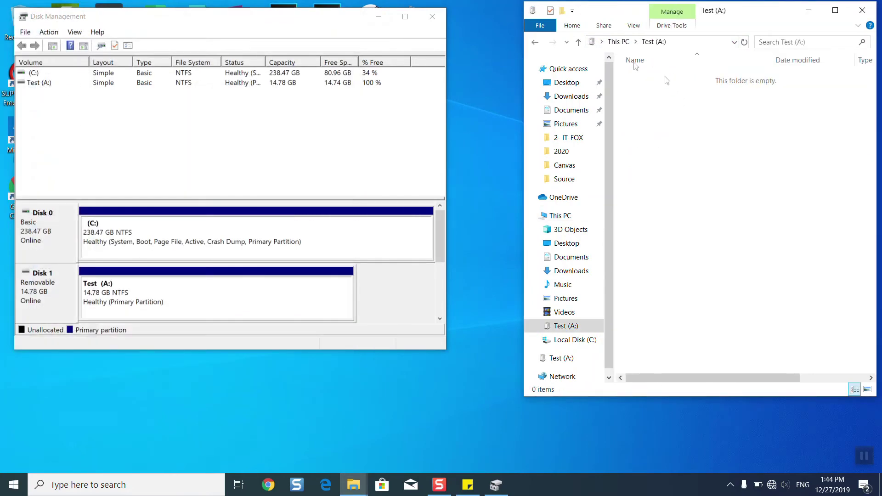
Return to This PC and close both the Disk Management and This PC windows
left_click(620, 43)
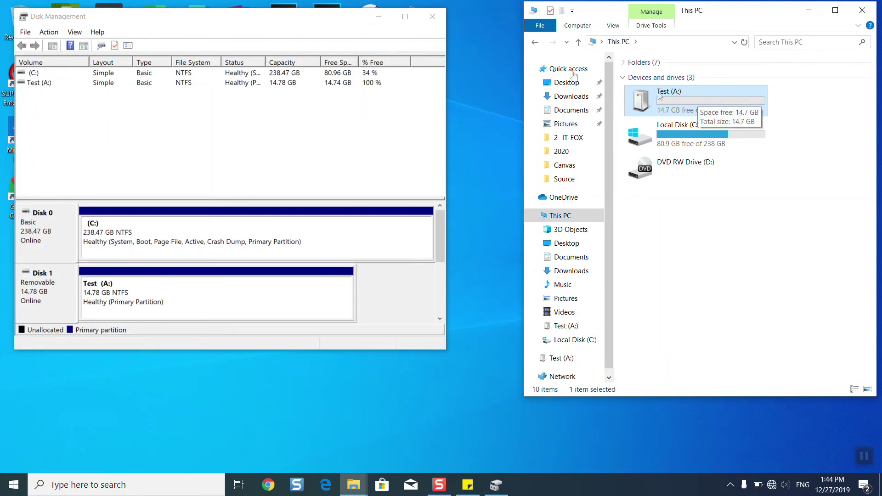
left_click(431, 15)
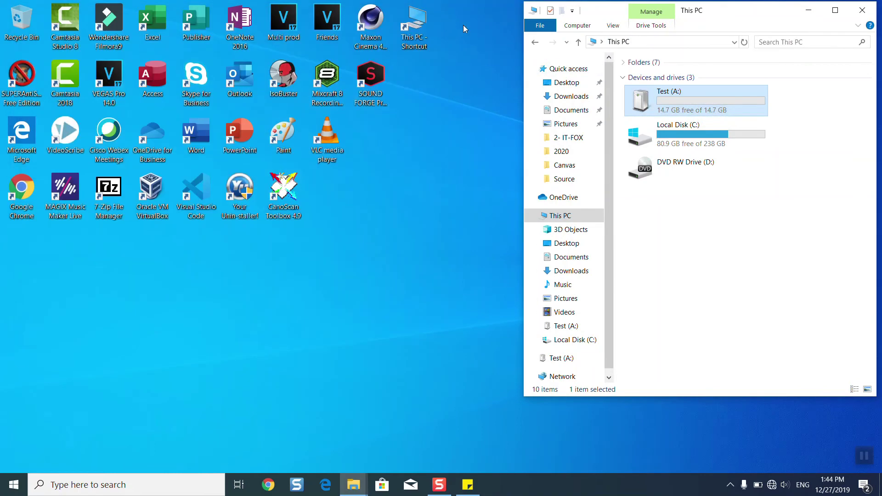
left_click(861, 10)
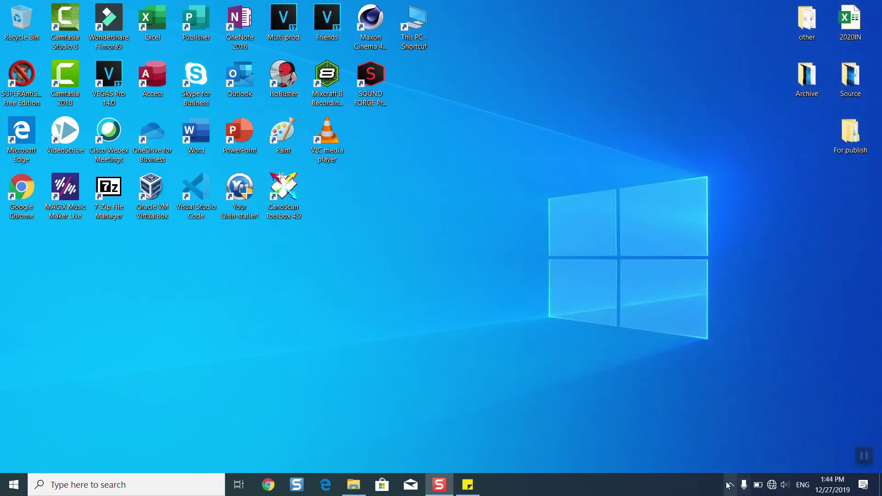
Show the safe-removal options for the Test (A:) drive and dismiss them
left_click(729, 485)
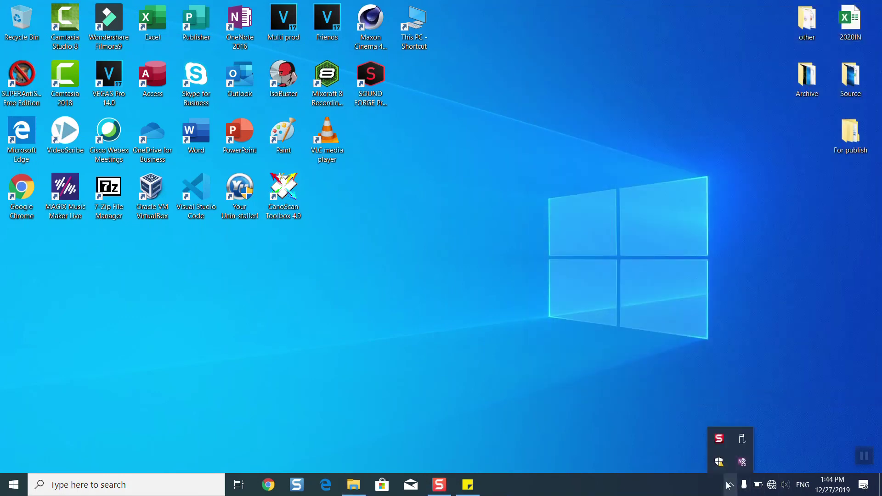
left_click(741, 440)
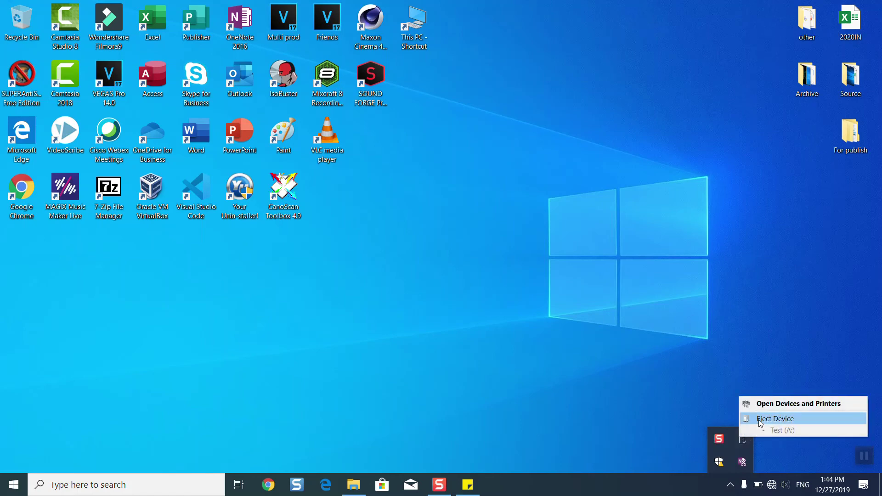
left_click(641, 374)
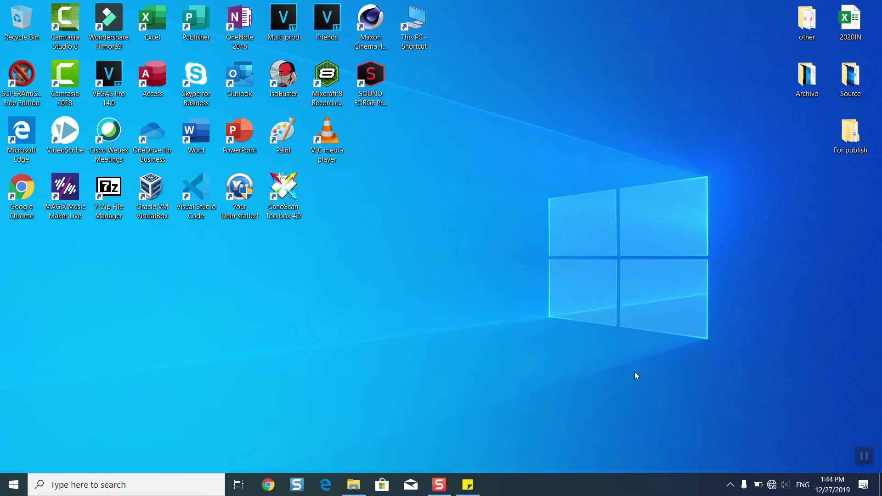